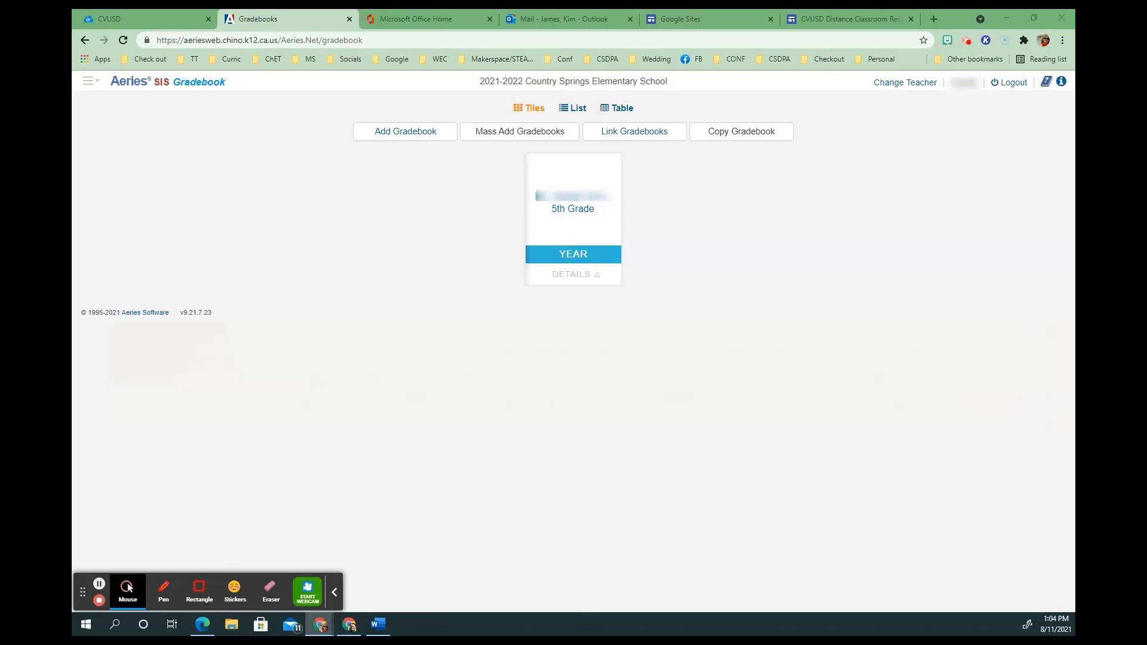
Step: Open the management configuration of the 5th Grade Year gradebook
{"action": "left_click", "coordinate": [574, 276]}
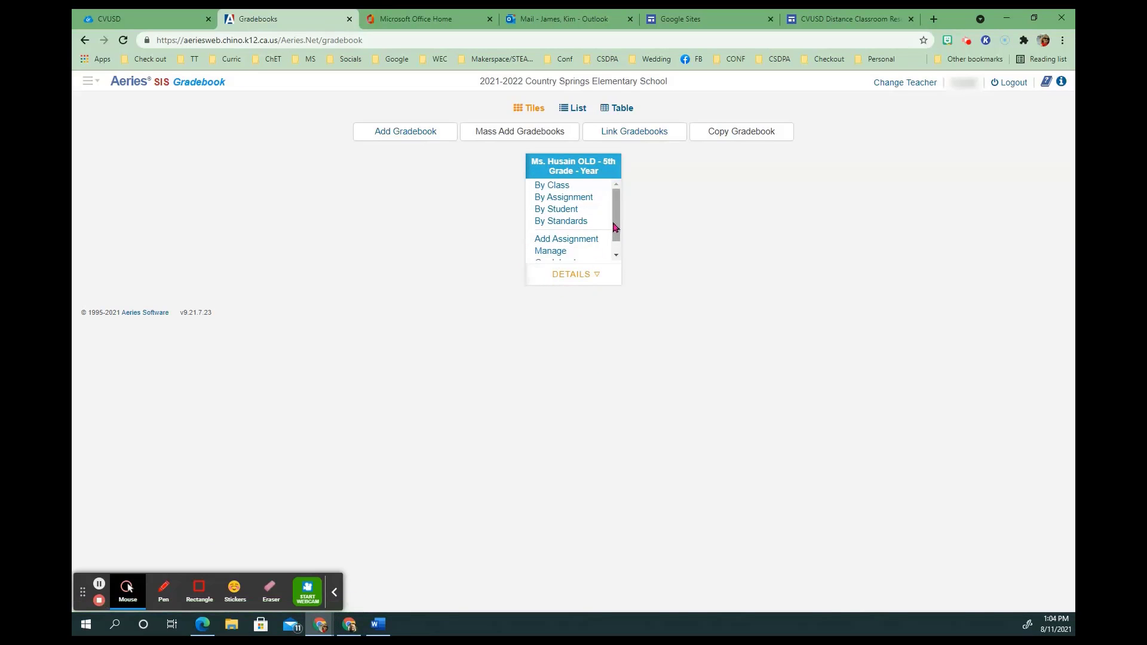
{"action": "left_click_drag", "start_coordinate": [615, 210], "coordinate": [615, 218]}
{"action": "left_click", "coordinate": [546, 239]}
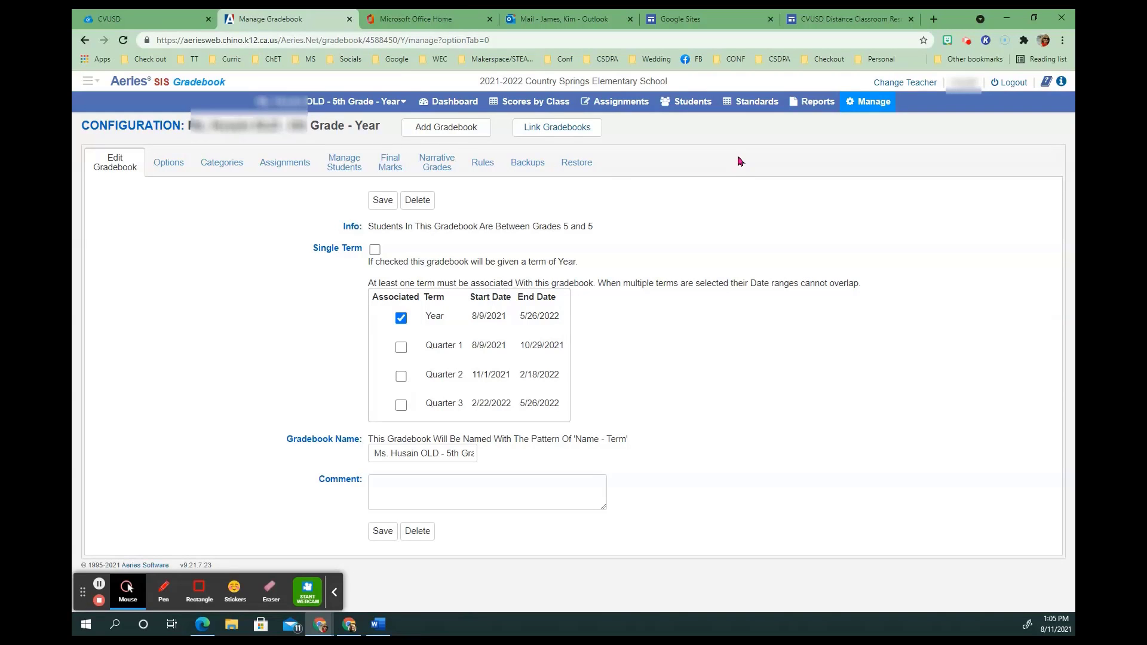
Step: Review the gradebook's Options, Categories and Final Marks settings, including the full category and mark lists
{"action": "left_click", "coordinate": [170, 164]}
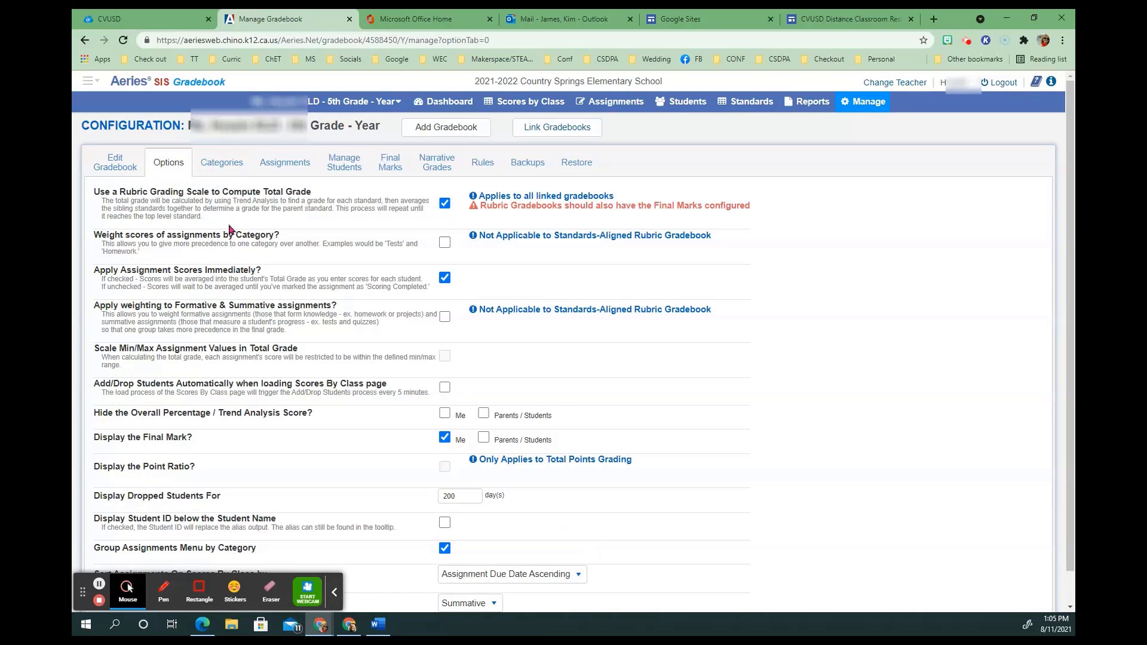
{"action": "left_click", "coordinate": [223, 170]}
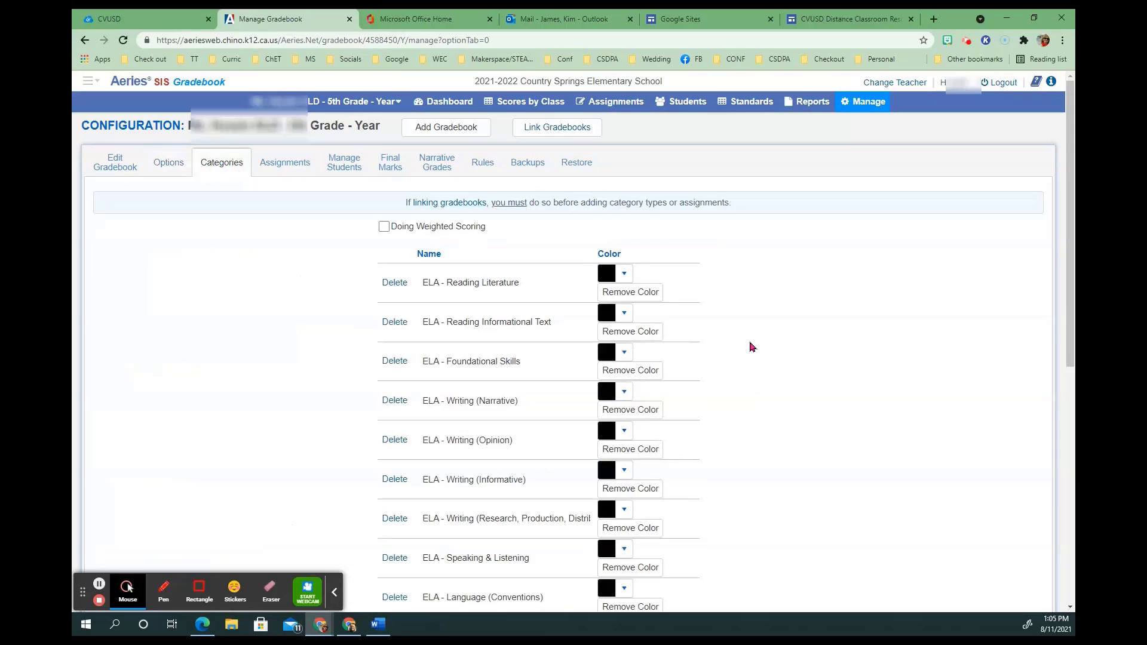
{"action": "scroll", "coordinate": [751, 344], "scroll_direction": "down", "scroll_amount": 7}
{"action": "scroll", "coordinate": [751, 344], "scroll_direction": "up", "scroll_amount": 8}
{"action": "left_click", "coordinate": [390, 160]}
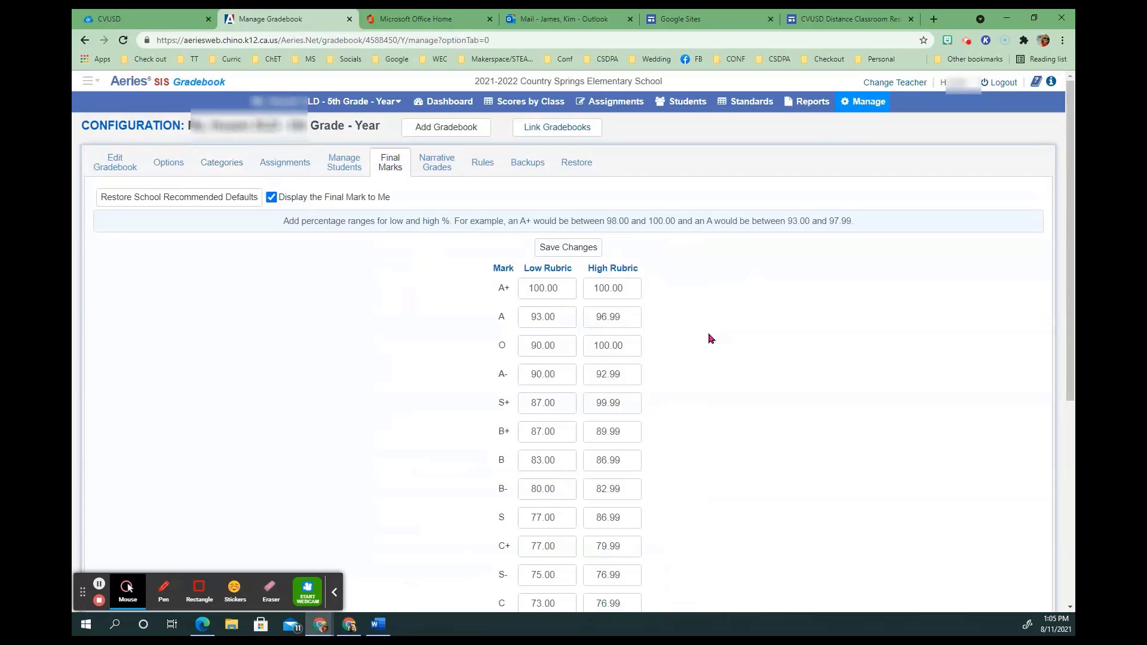
{"action": "scroll", "coordinate": [712, 340], "scroll_direction": "down", "scroll_amount": 6}
{"action": "scroll", "coordinate": [712, 341], "scroll_direction": "up", "scroll_amount": 6}
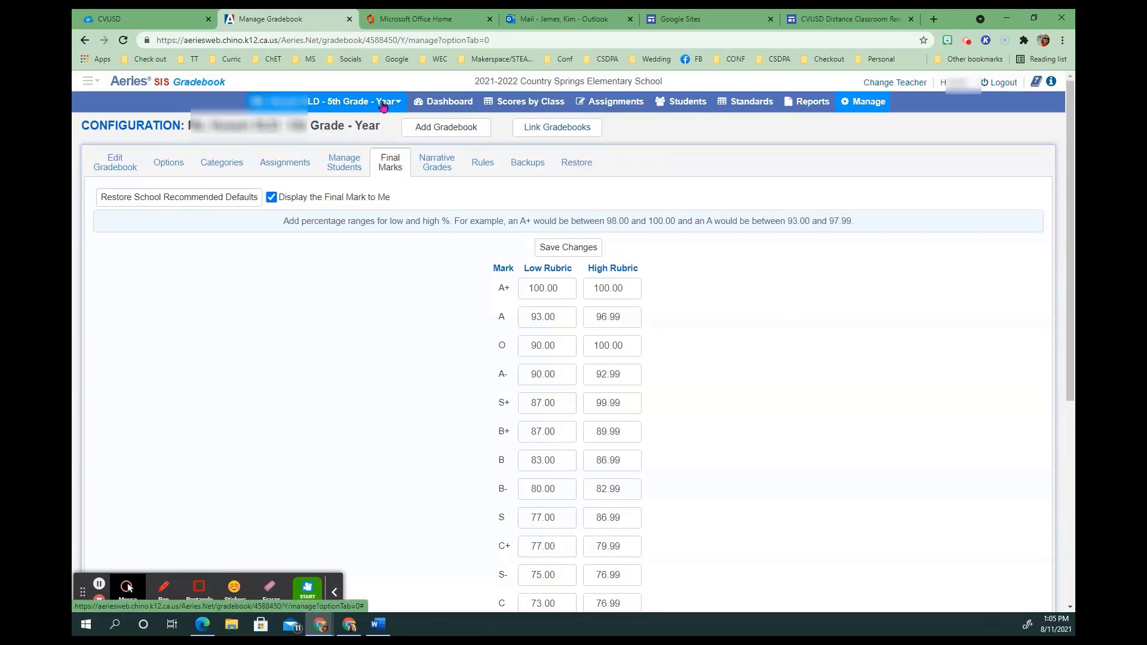
Step: Start a gradebook restore with the existing 5th Grade Year gradebook as the one to load into, and confirm it
{"action": "left_click", "coordinate": [584, 169]}
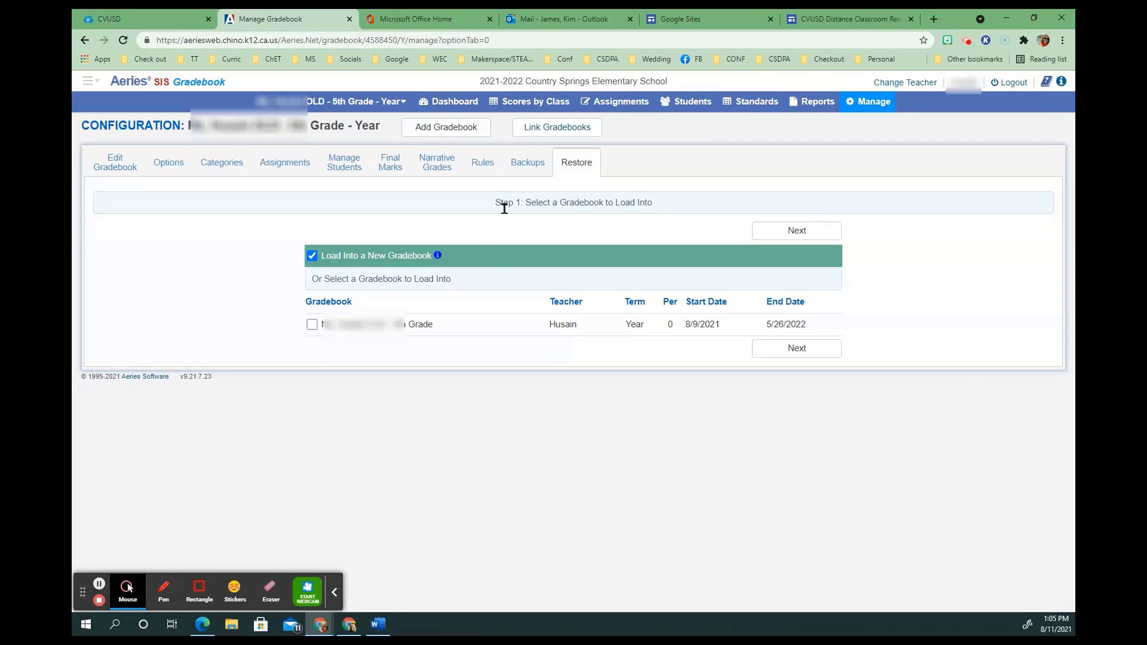
{"action": "left_click", "coordinate": [312, 325]}
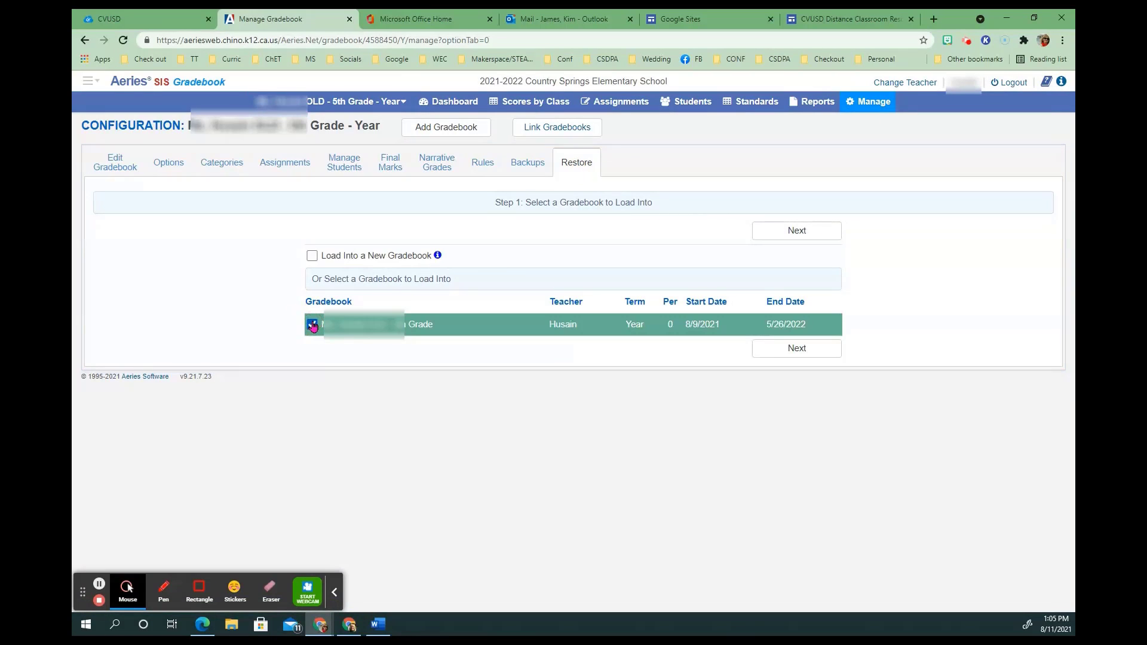
{"action": "left_click", "coordinate": [792, 349]}
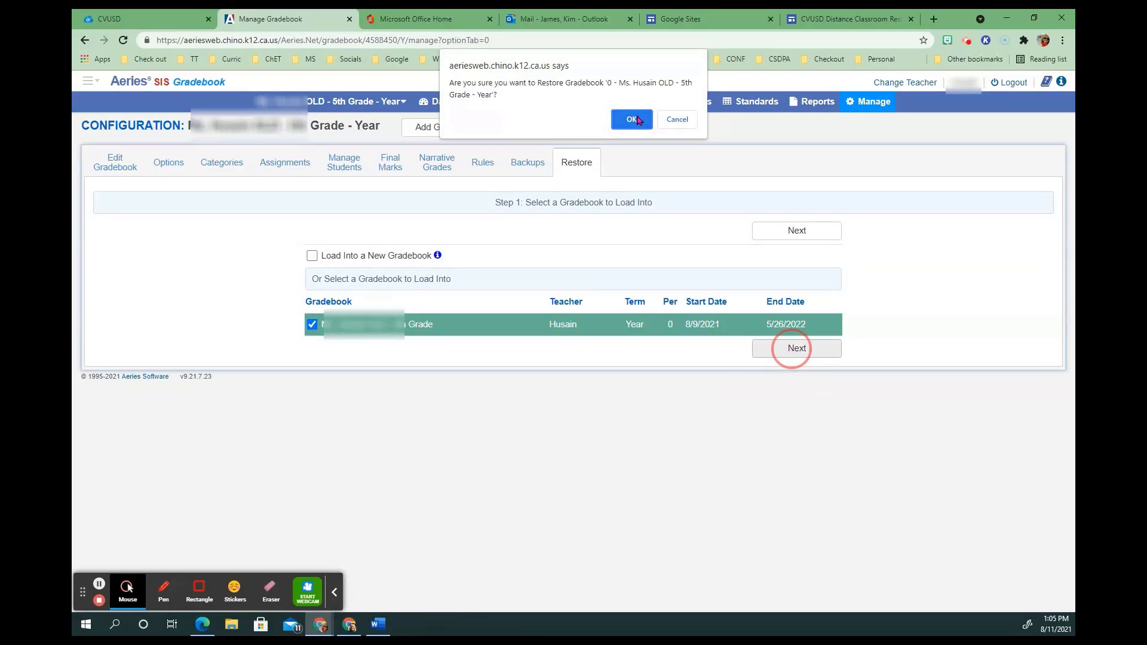
{"action": "left_click", "coordinate": [634, 120]}
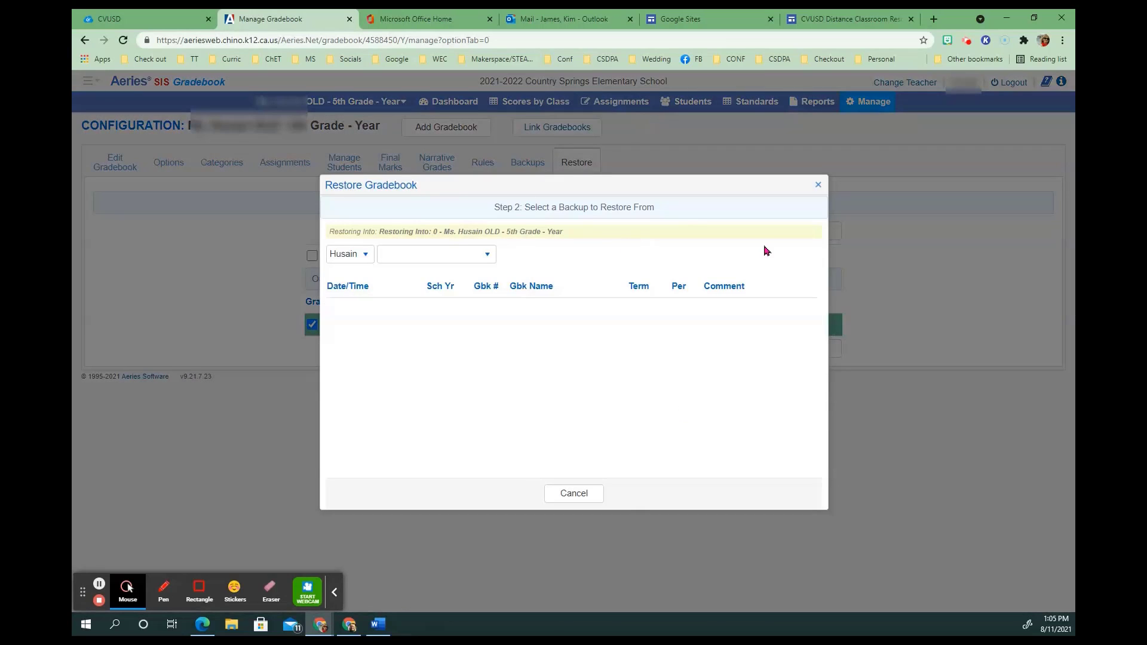
{"action": "left_click", "coordinate": [367, 255]}
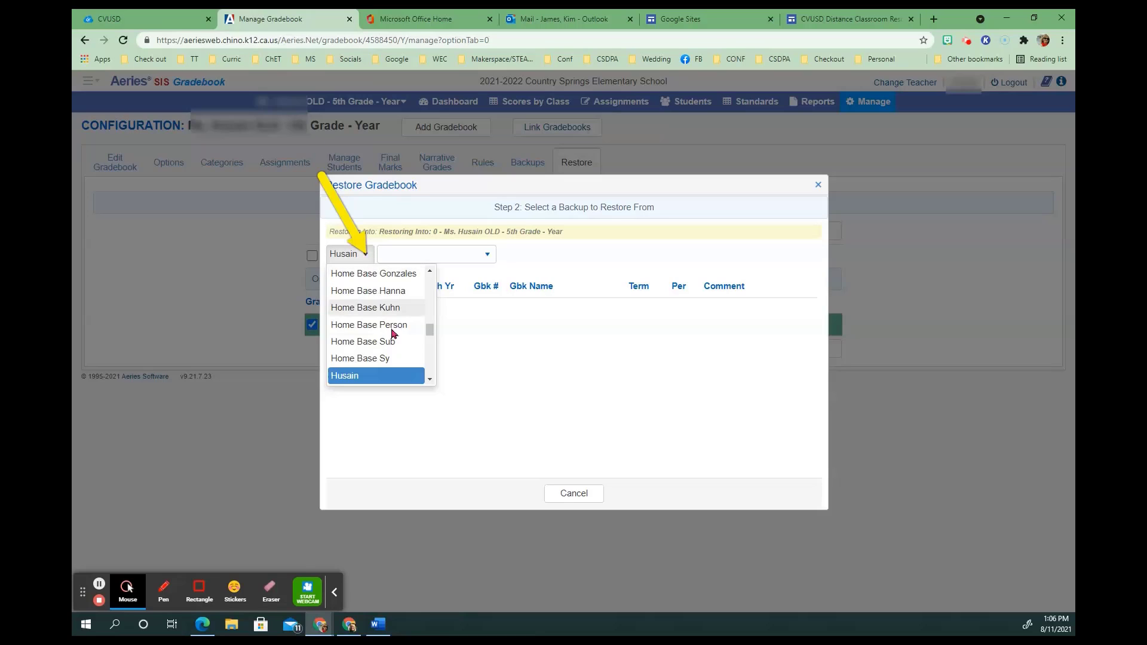
{"action": "left_click", "coordinate": [431, 332]}
{"action": "mouse_move", "coordinate": [431, 331]}
{"action": "left_mouse_down"}
{"action": "mouse_move", "coordinate": [430, 366]}
{"action": "mouse_move", "coordinate": [431, 347]}
{"action": "left_mouse_up"}
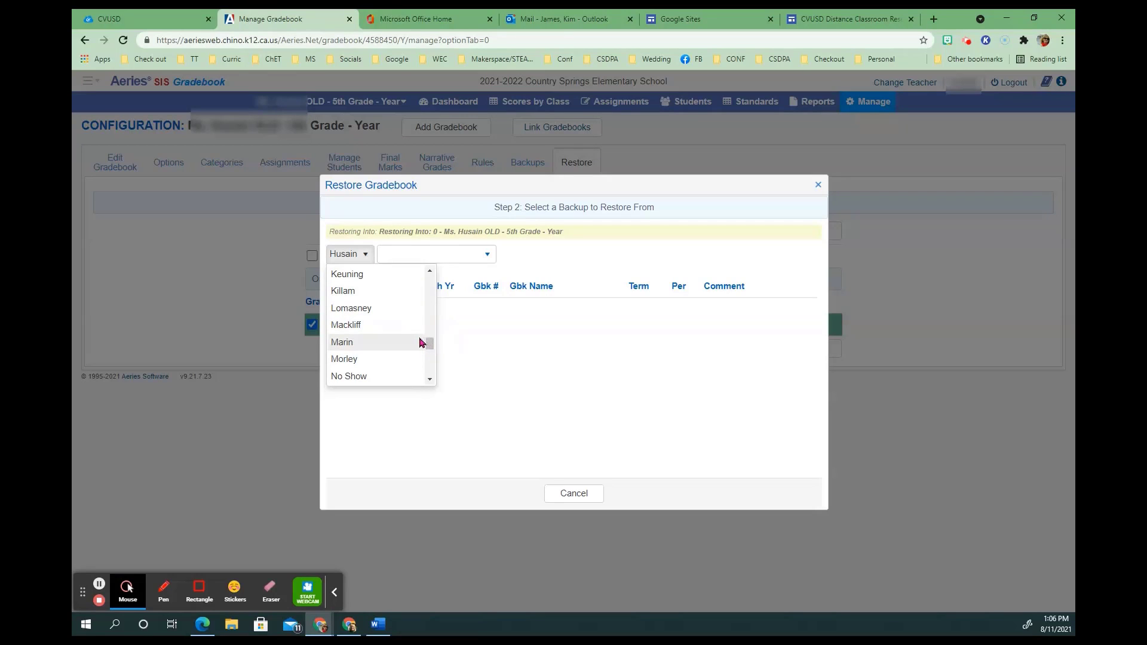
{"action": "left_click", "coordinate": [362, 309]}
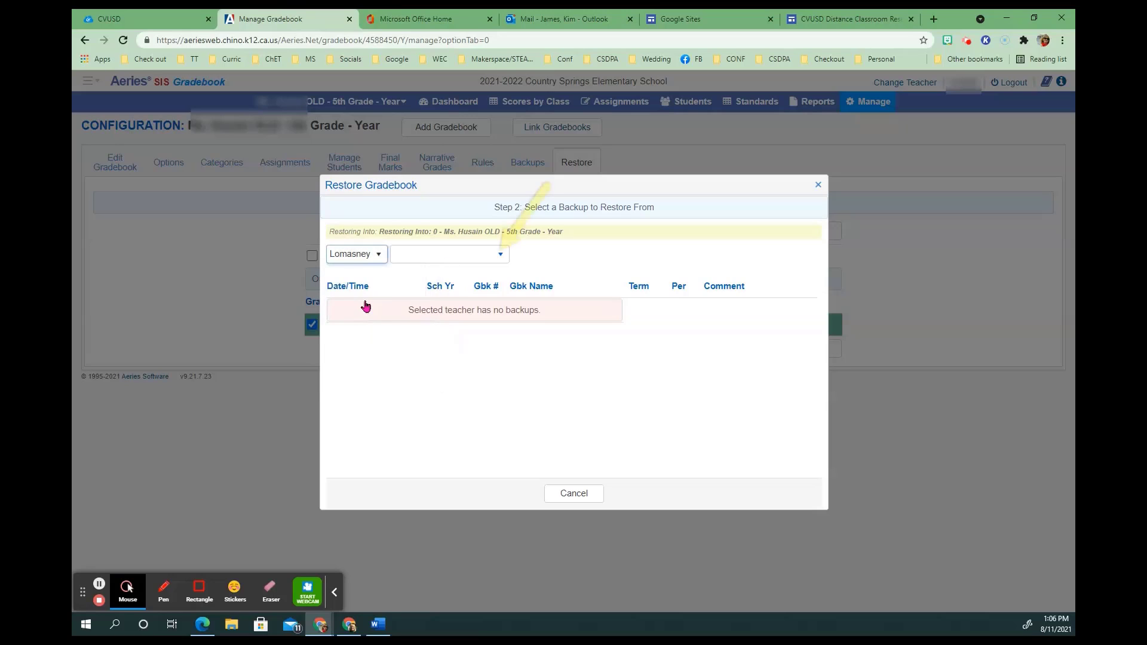
{"action": "left_click", "coordinate": [498, 257]}
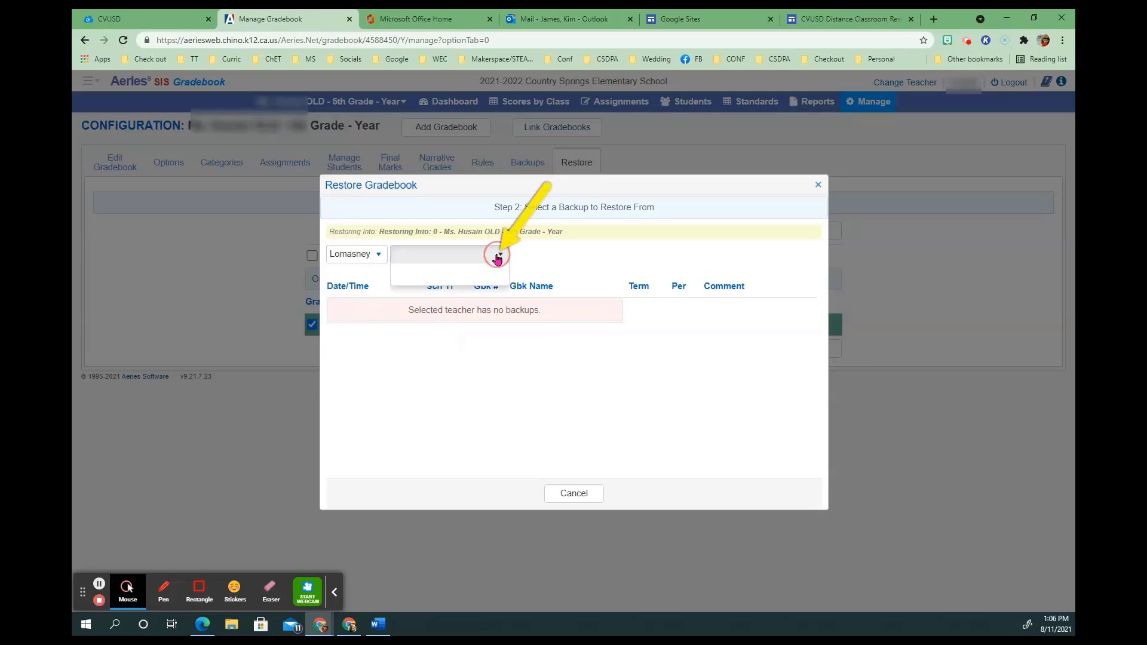
Step: Choose the template-owning teacher's 9/8/2020 backup of "0 - 5th Grade SB Template - COPY - COPY - Y (2020)" as the restore source and confirm
{"action": "left_click", "coordinate": [378, 256]}
{"action": "left_click", "coordinate": [362, 326]}
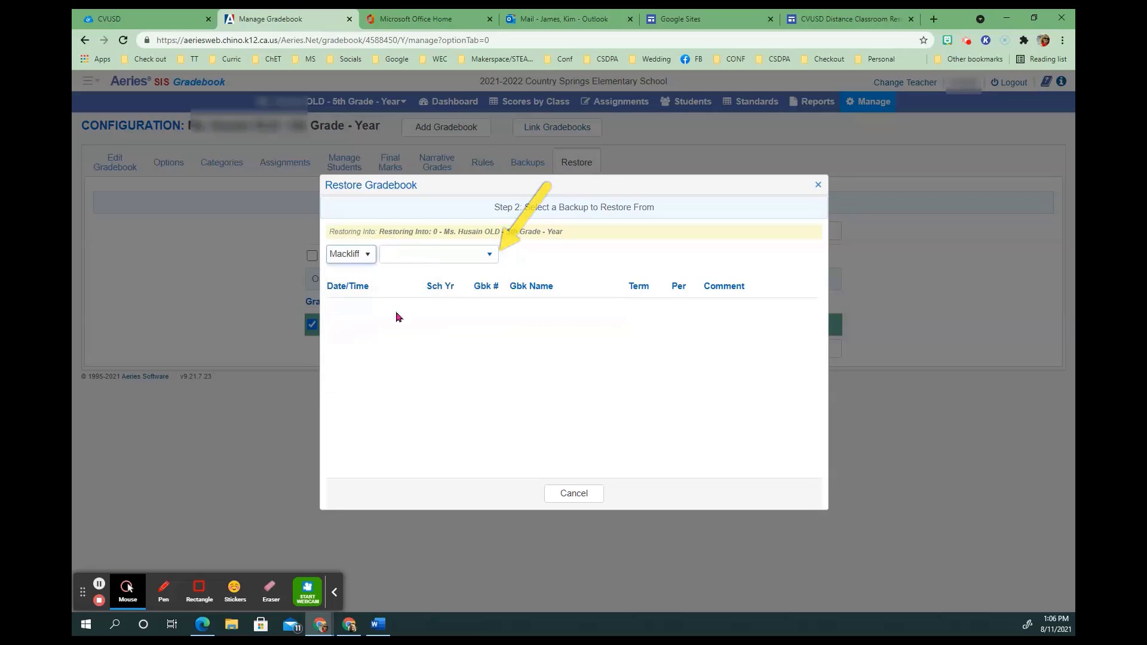
{"action": "left_click", "coordinate": [484, 257]}
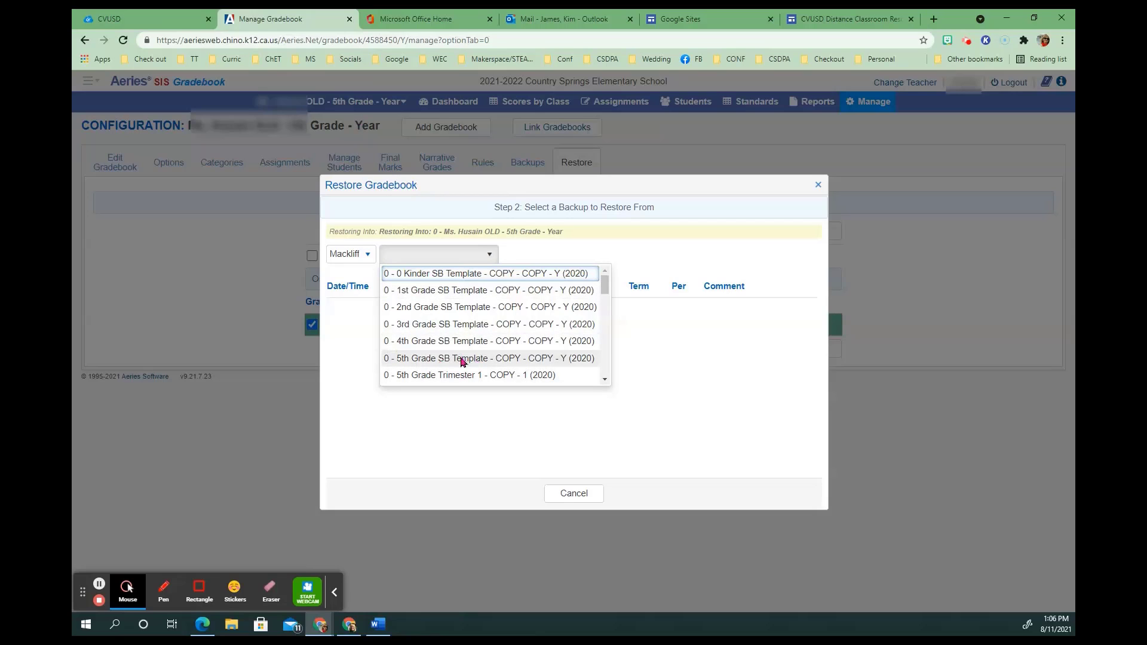
{"action": "left_click", "coordinate": [417, 359]}
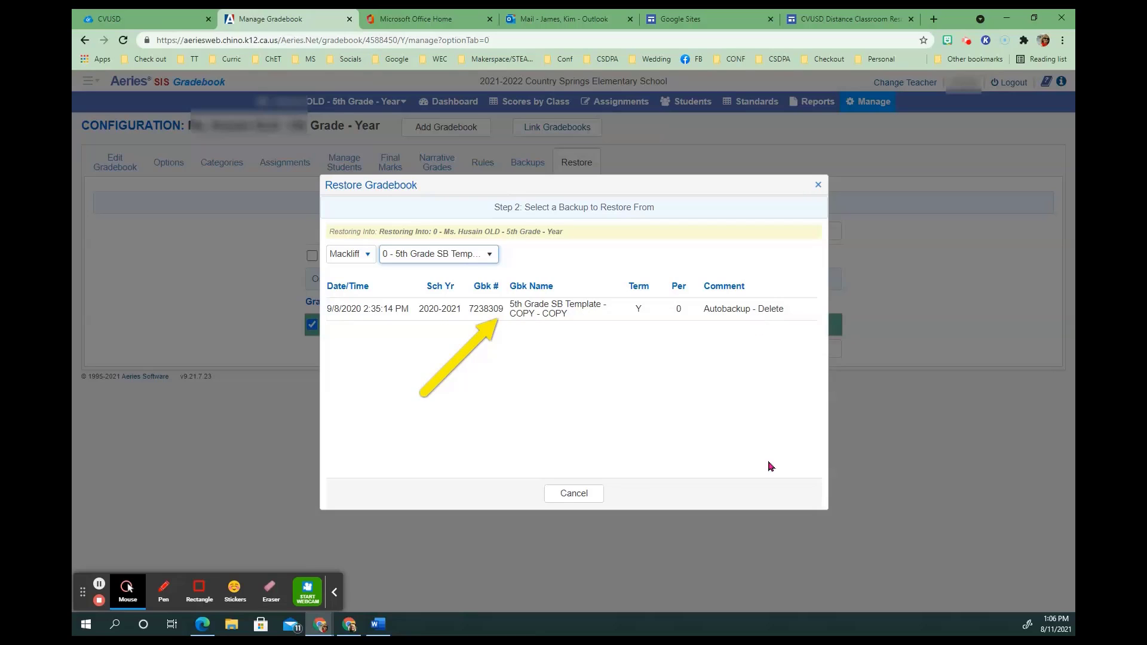
{"action": "left_click", "coordinate": [563, 310]}
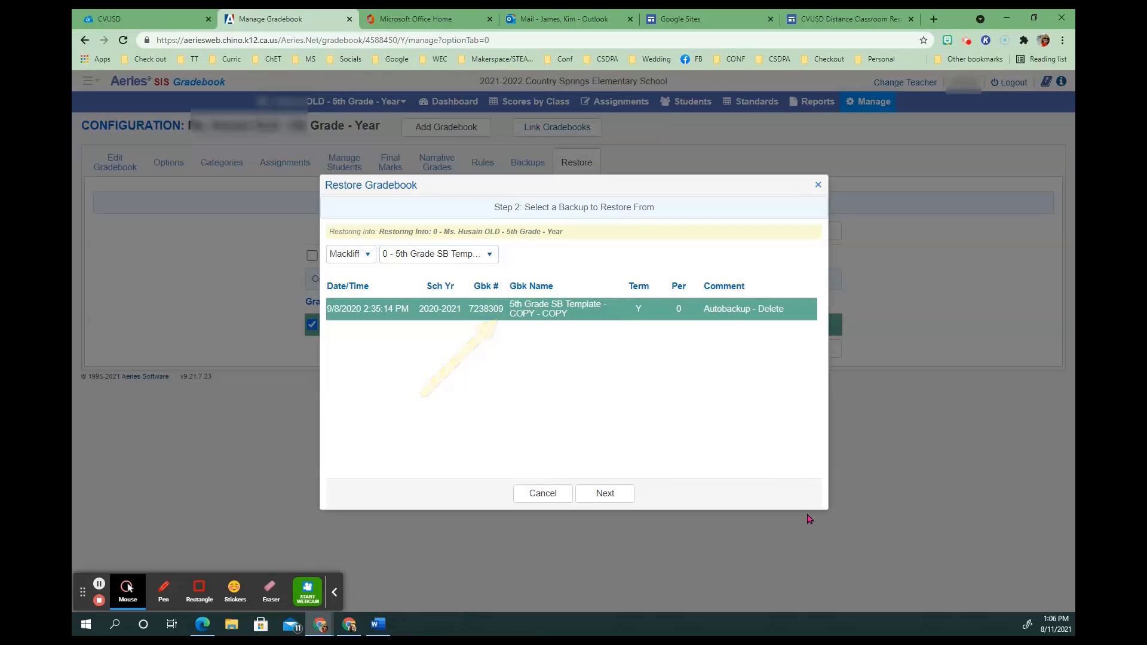
{"action": "left_click", "coordinate": [620, 497]}
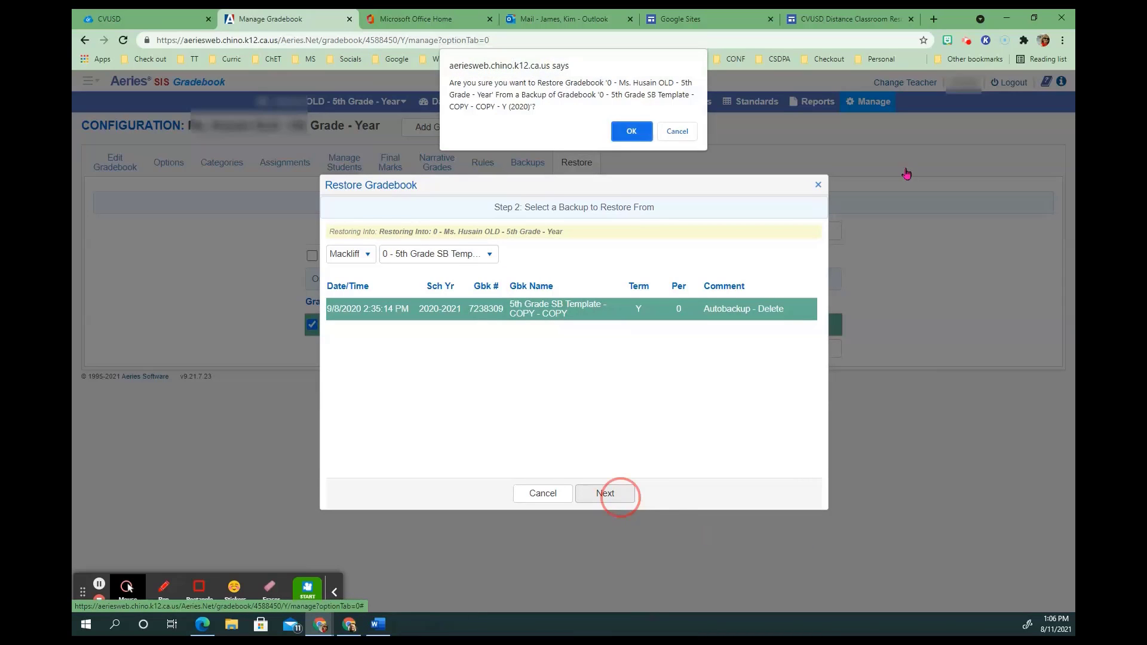
{"action": "left_click", "coordinate": [632, 131]}
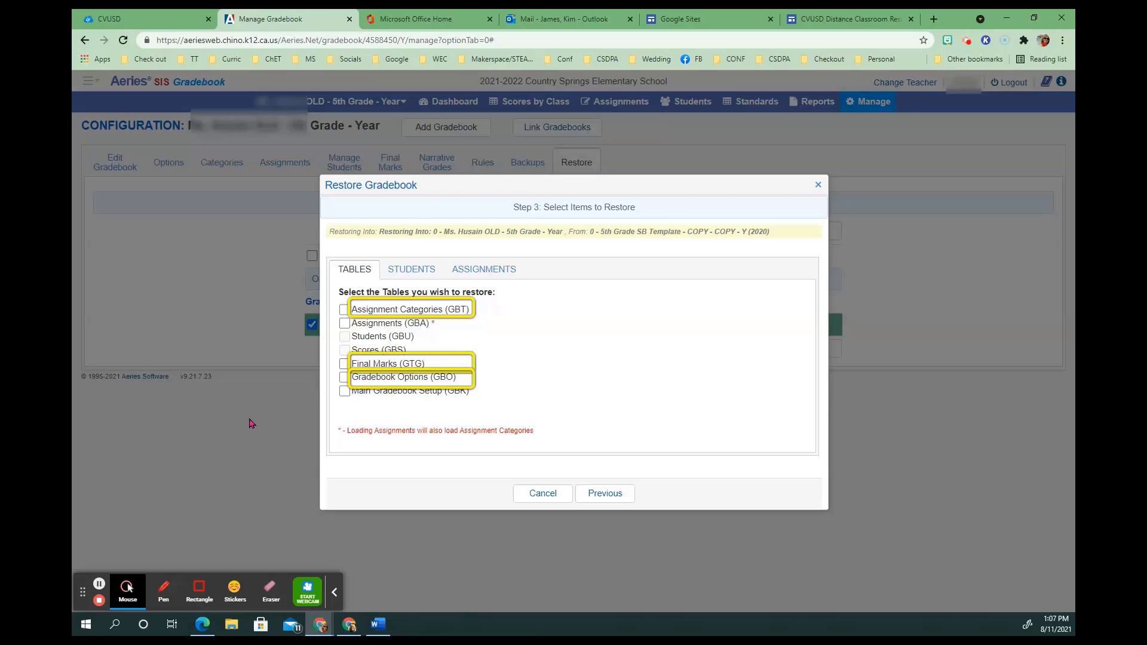
Step: Restore the Assignment Categories (GBT), Final Marks (GTG) and Gradebook Options (GBO) tables into the gradebook
{"action": "left_click", "coordinate": [344, 309]}
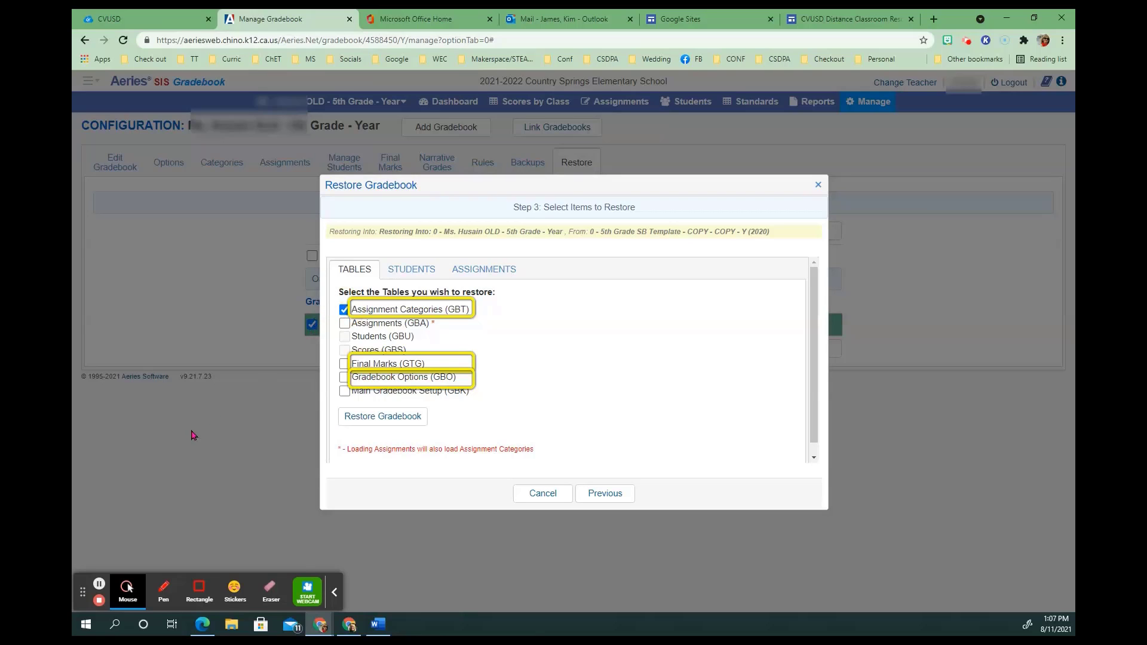
{"action": "left_click", "coordinate": [344, 364]}
{"action": "left_click", "coordinate": [343, 377]}
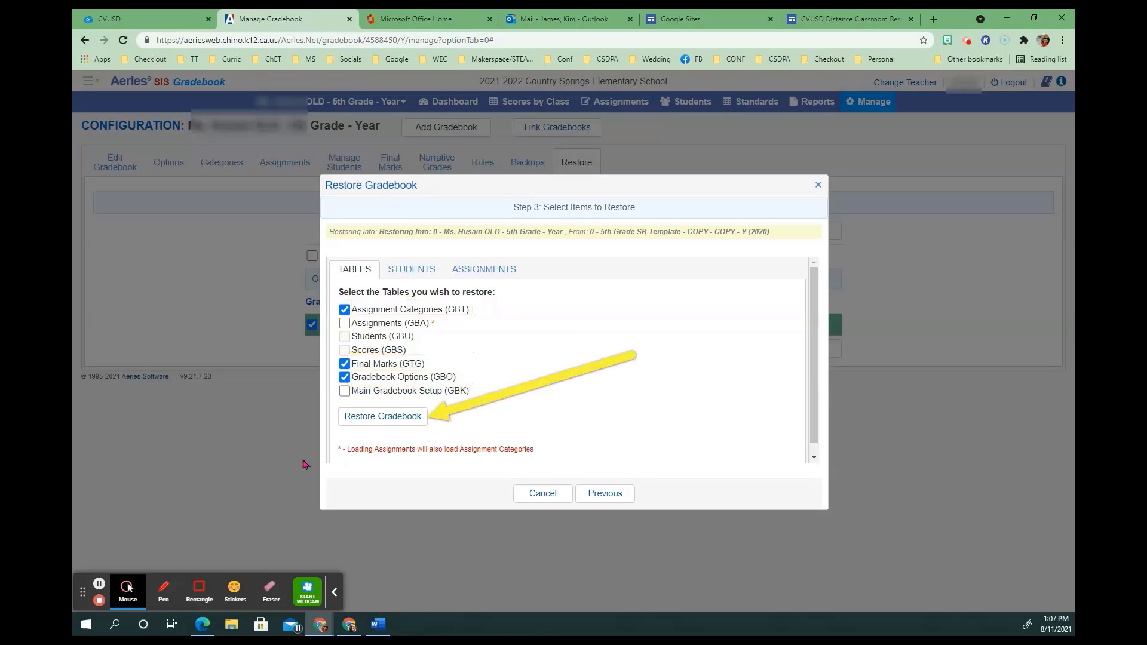
{"action": "left_click", "coordinate": [387, 416]}
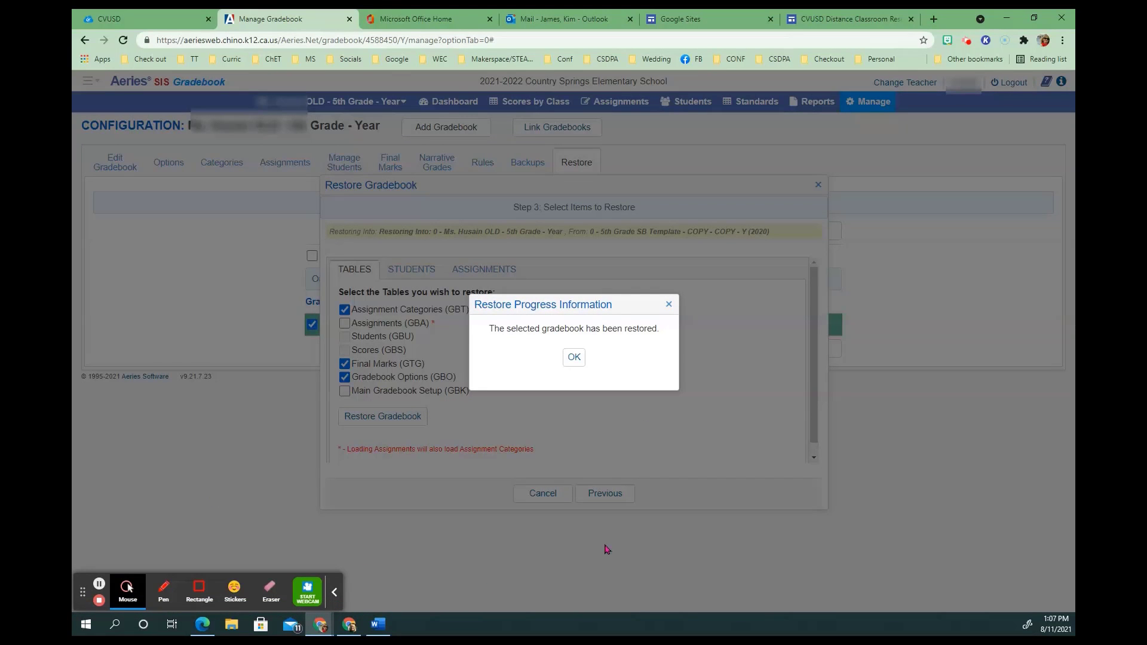
{"action": "left_click", "coordinate": [577, 359]}
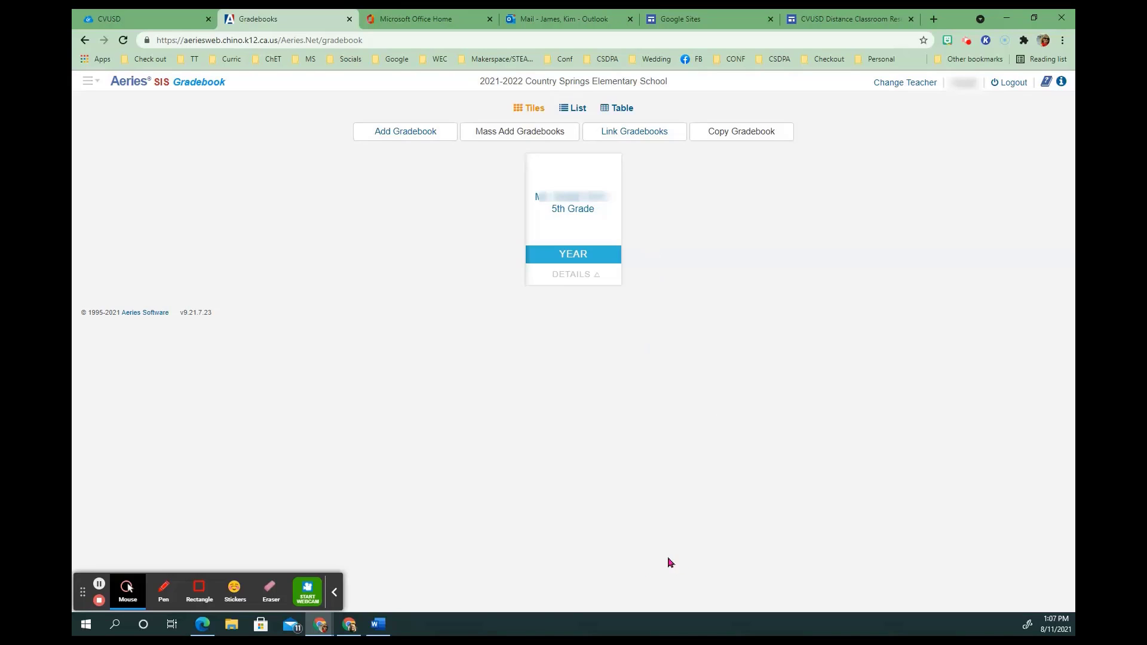
{"action": "left_click", "coordinate": [99, 602]}
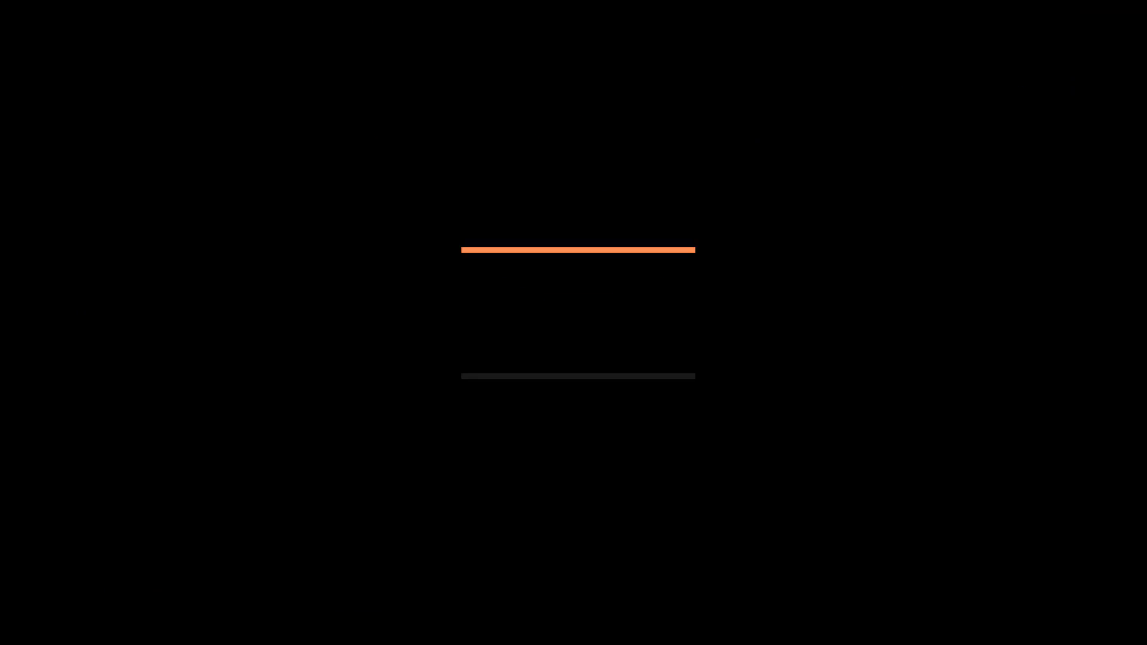